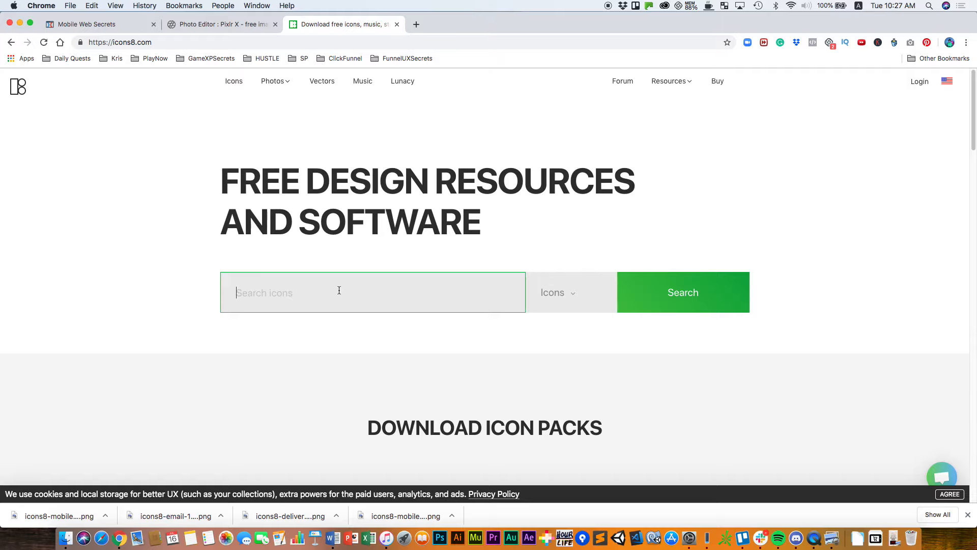
Step: Search the Icons8 library for mobile icons and browse the results as far as the Mobile Order and Google Mobile icons
type("mobile")
key("Return")
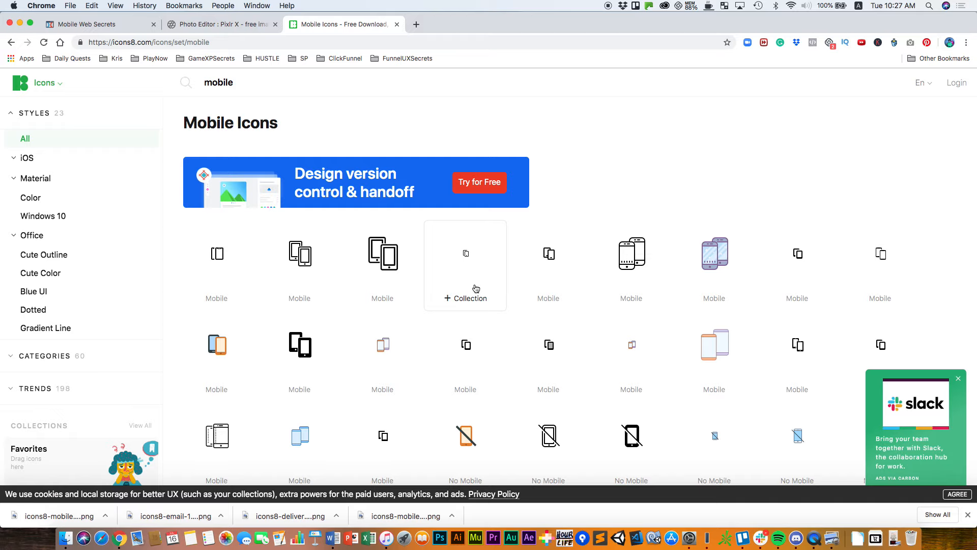
scroll(476, 288, "down", 7)
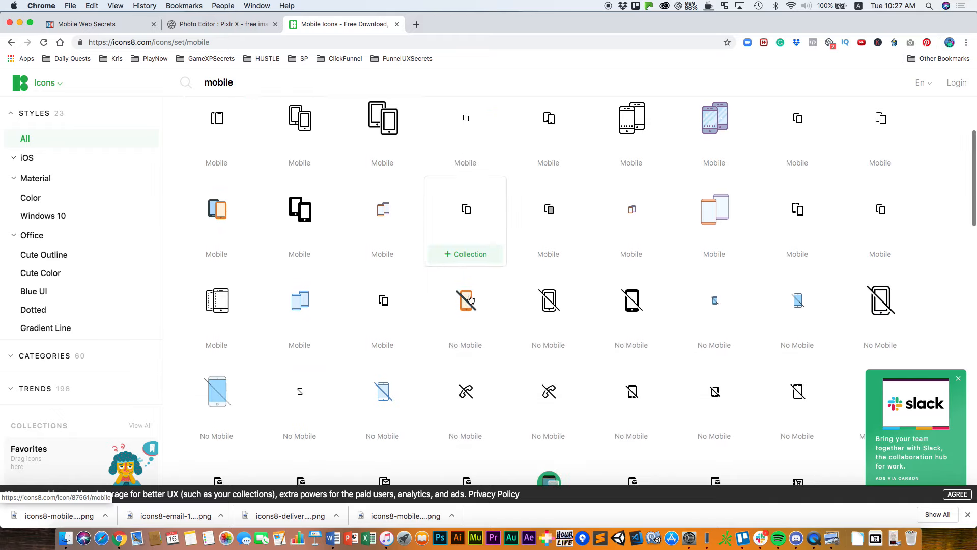
scroll(465, 300, "down", 4)
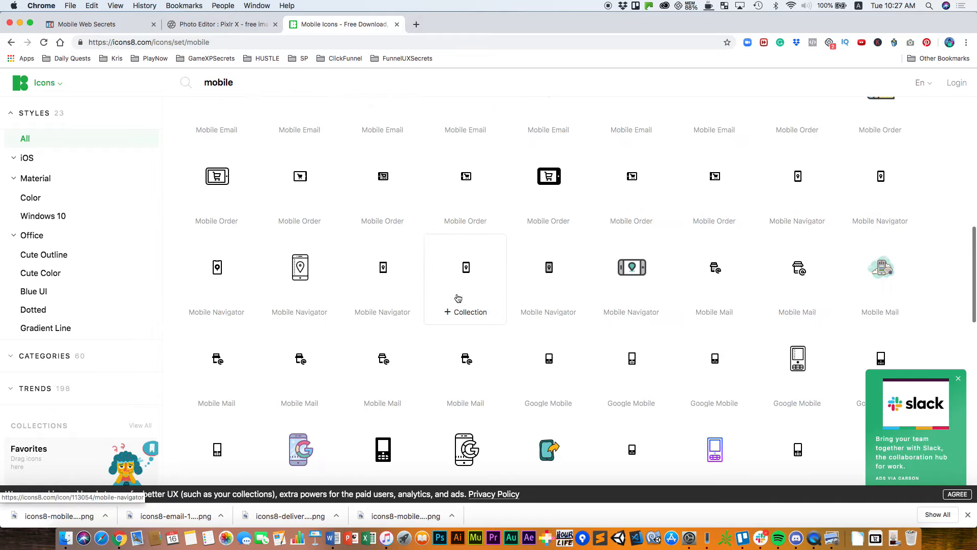
scroll(457, 297, "down", 1)
scroll(456, 297, "down", 1)
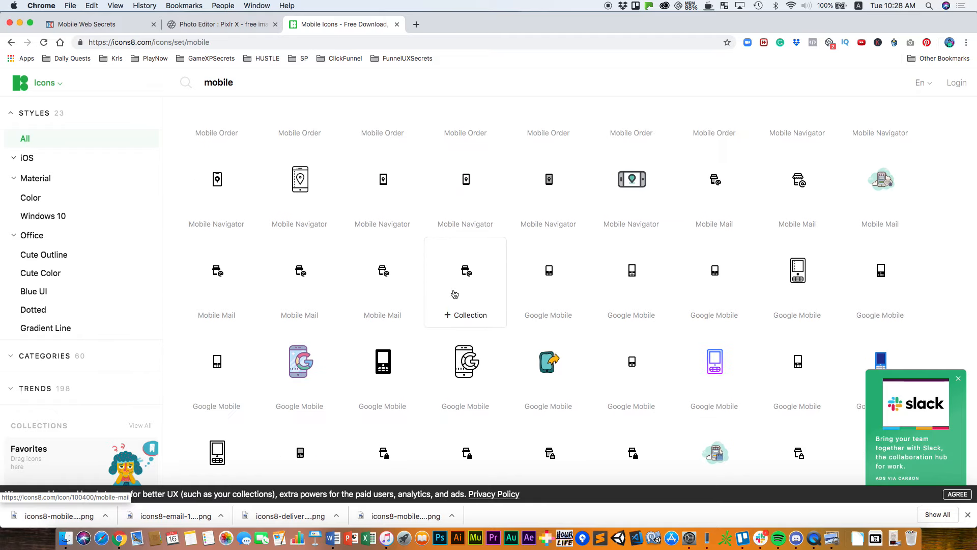
scroll(453, 293, "up", 2)
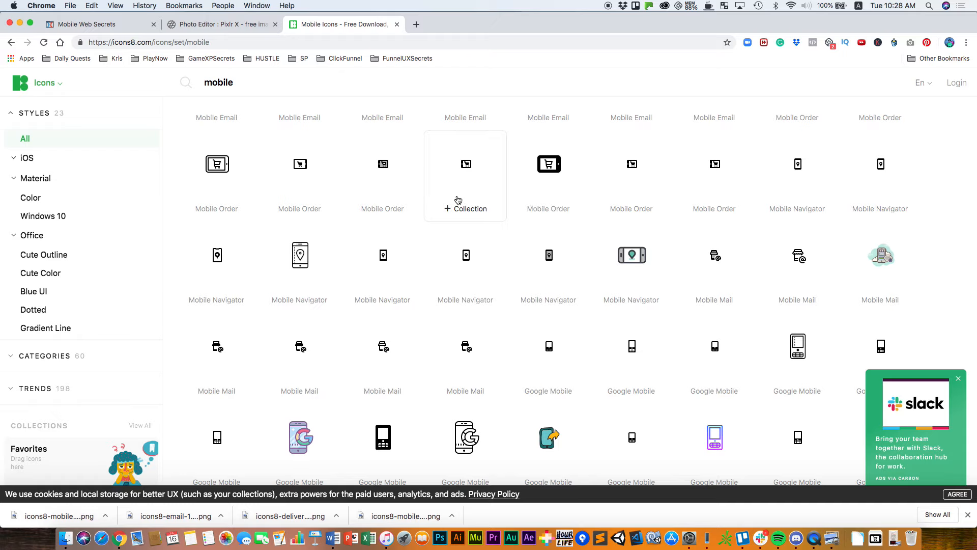
Step: Download the iOS Filled Mobile Order icon as a 100px PNG
left_click(550, 166)
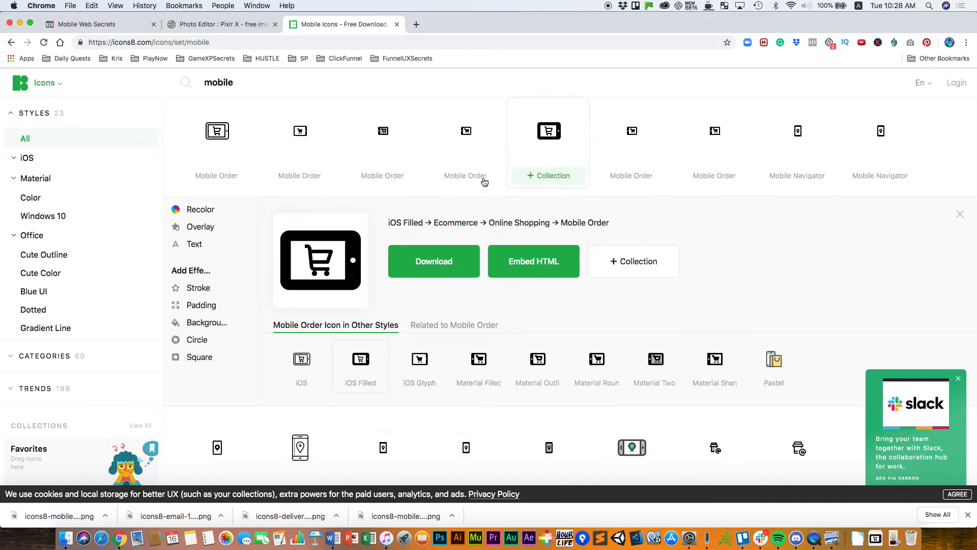
left_click(452, 261)
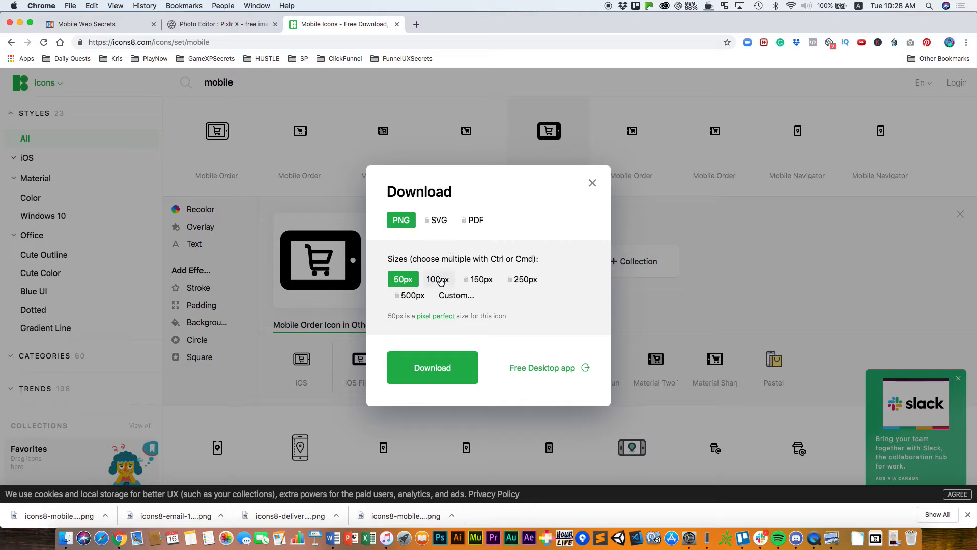
left_click(440, 281)
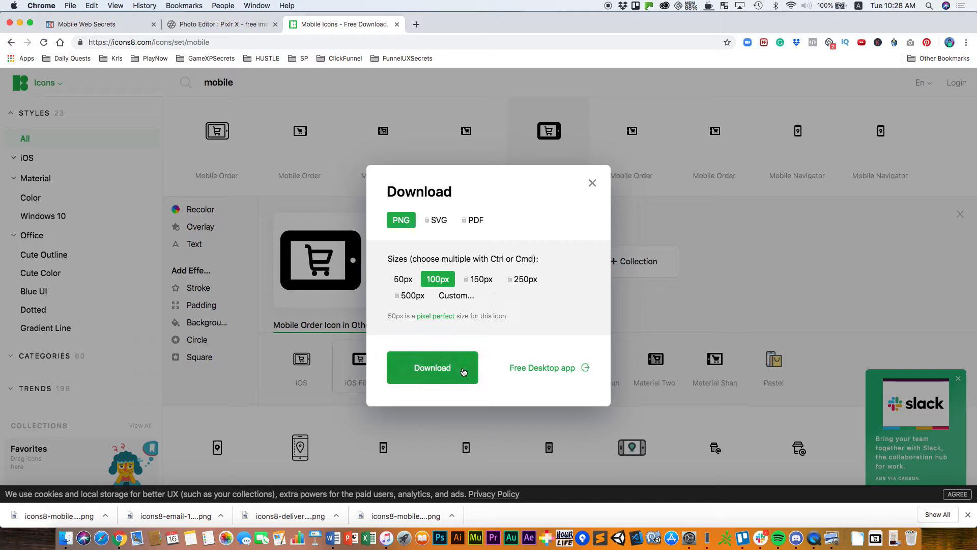
left_click(464, 371)
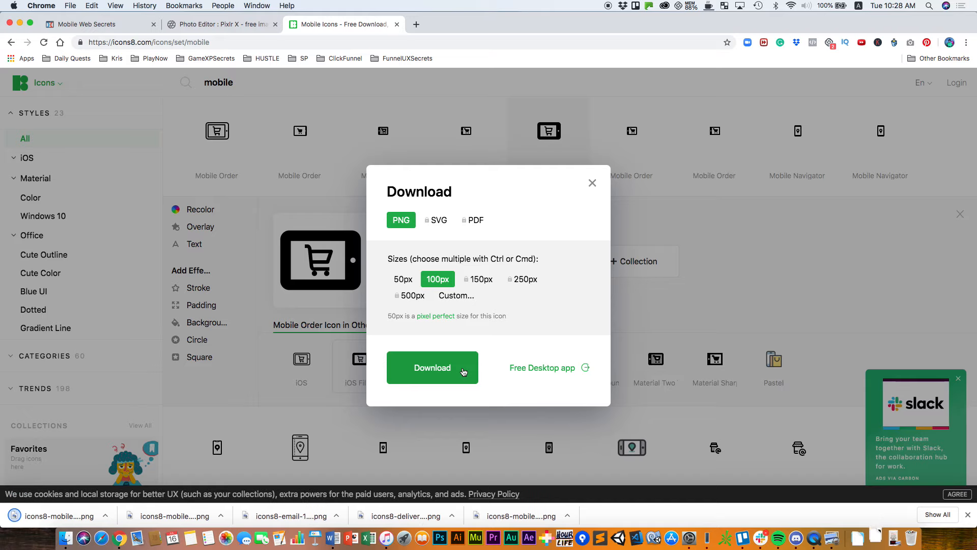
left_click(593, 184)
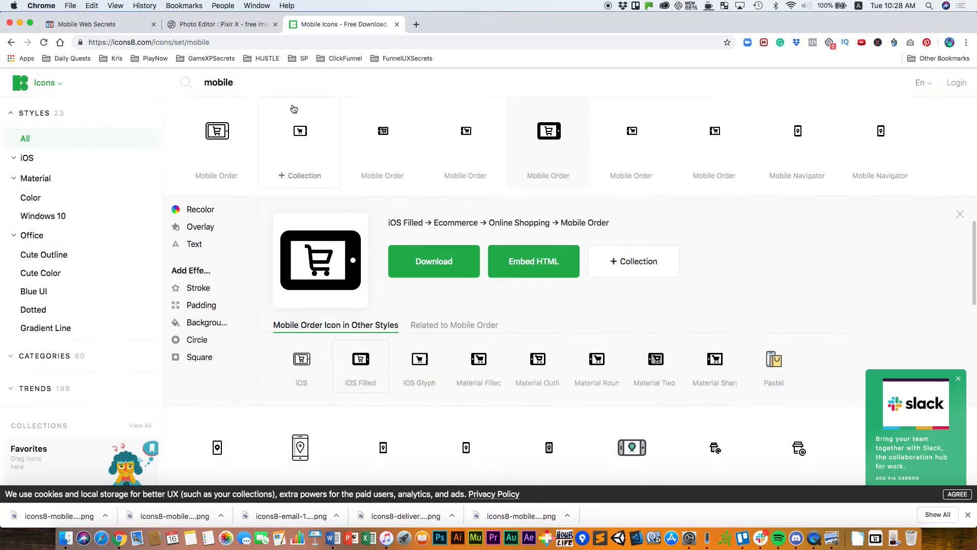
Step: Switch to the Mobile Web Secrets page in the ClickFunnels editor and show it in mobile view
left_click(104, 25)
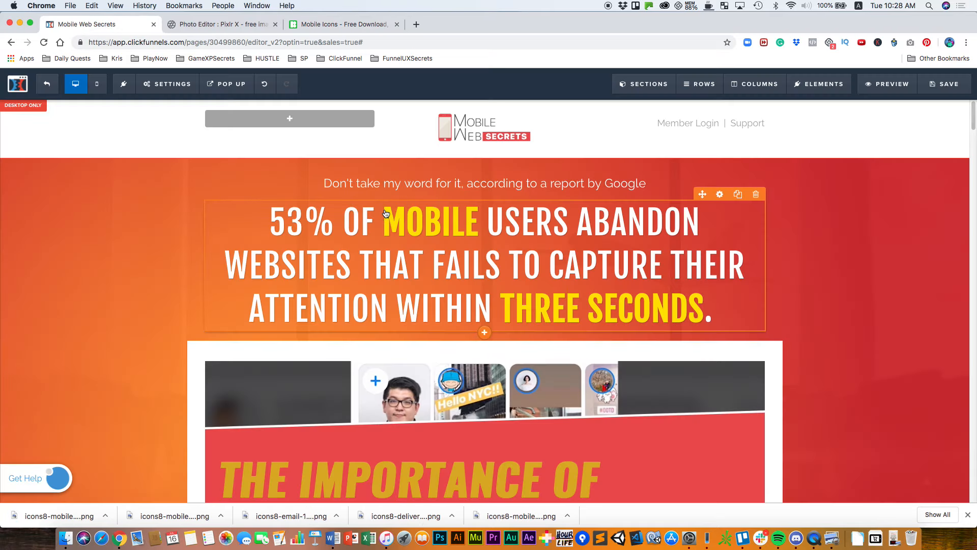
scroll(634, 331, "down", 3)
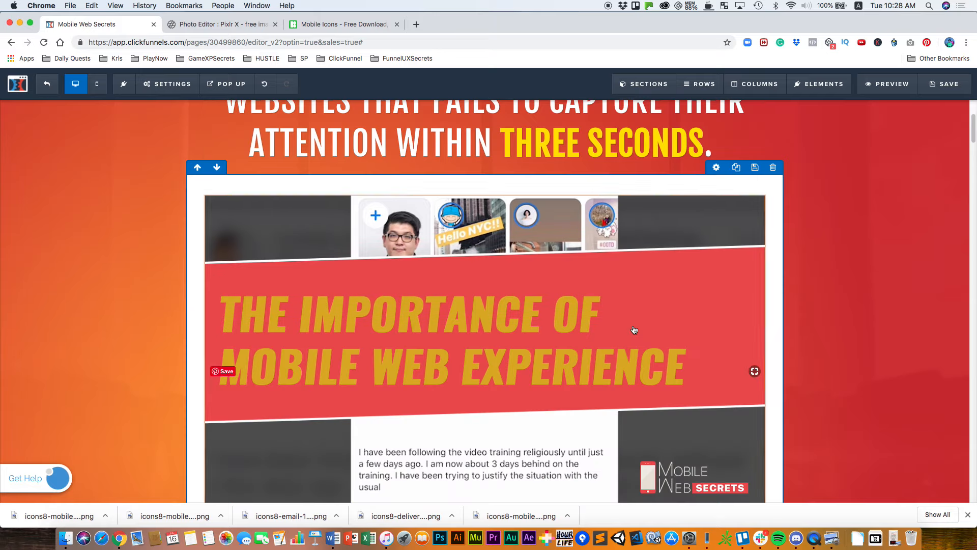
scroll(632, 330, "down", 2)
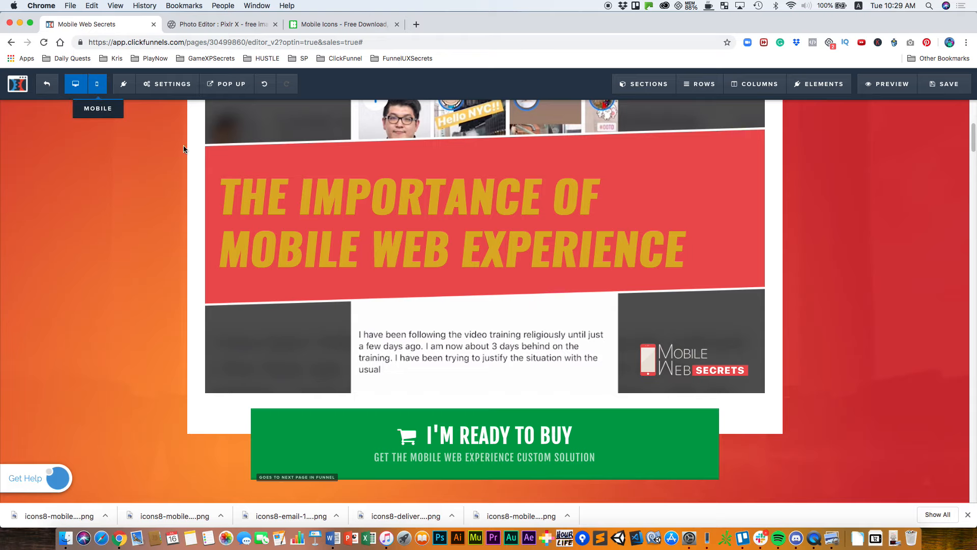
left_click(100, 92)
scroll(491, 326, "up", 3)
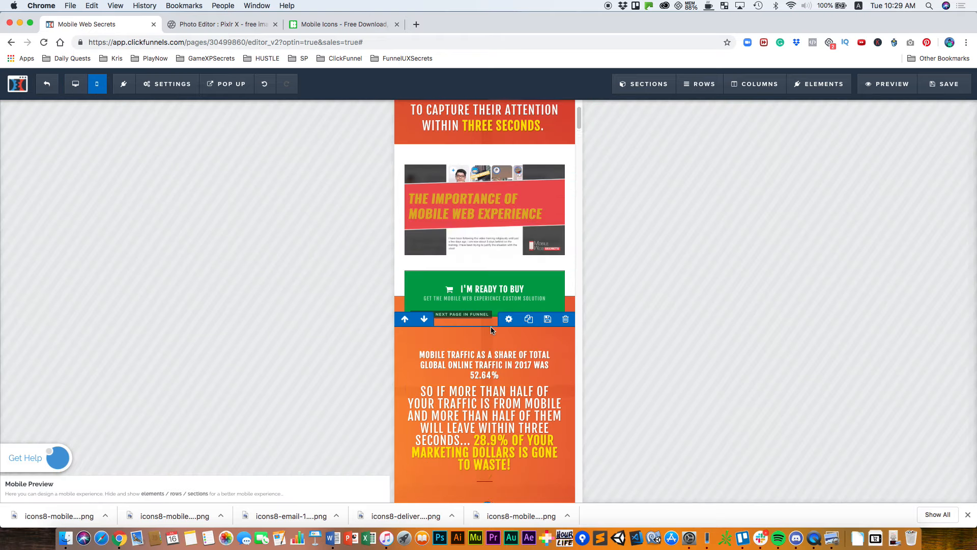
Step: Add an image element directly below the yellow phone icon
scroll(489, 331, "down", 9)
scroll(491, 309, "up", 3)
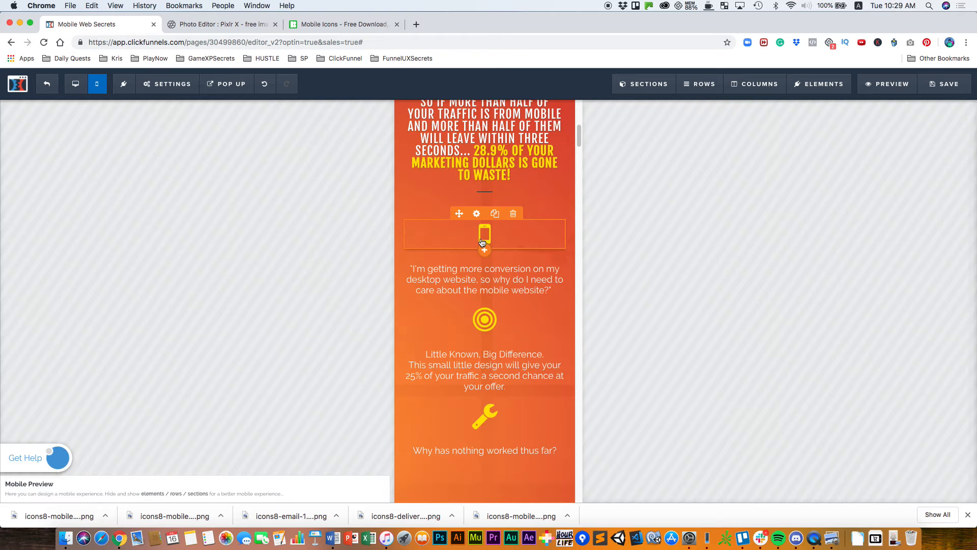
left_click(487, 249)
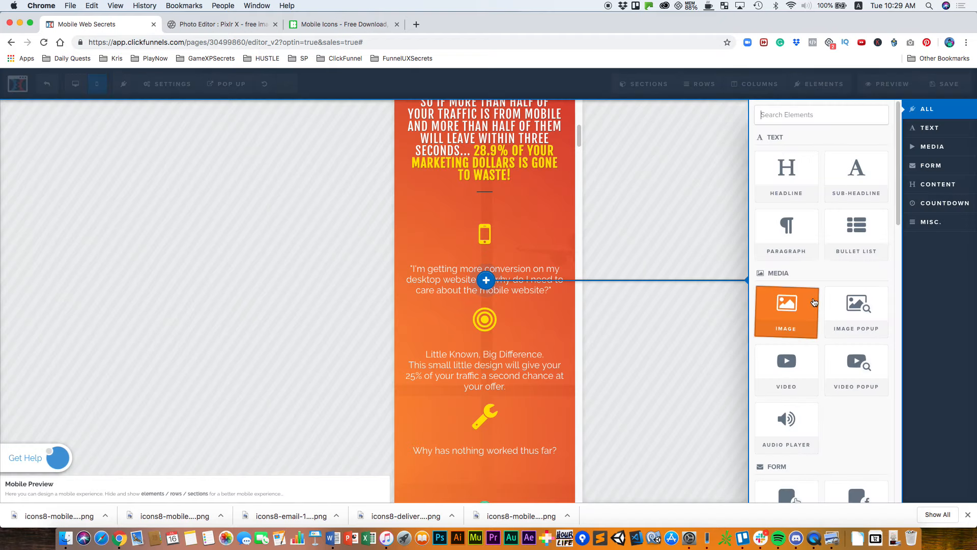
left_click(798, 311)
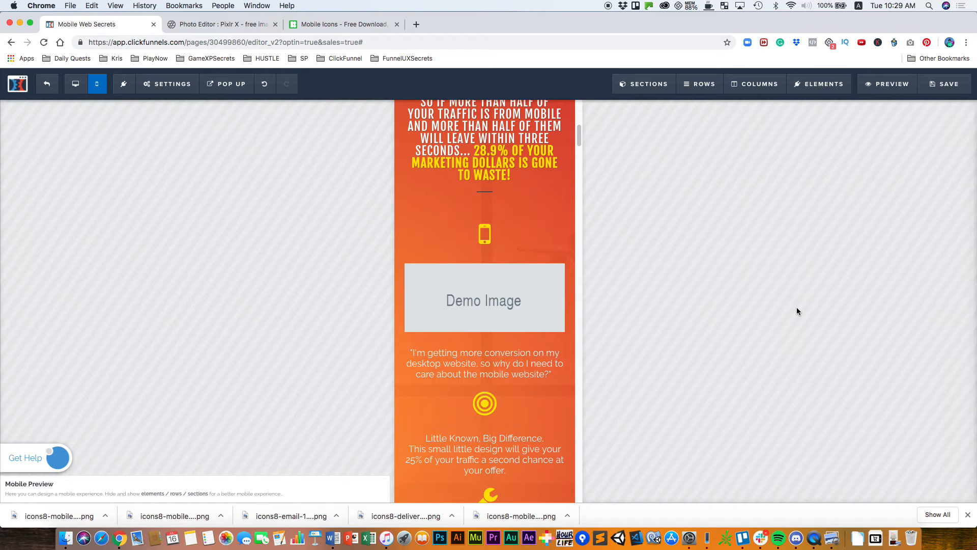
Step: Examine the built-in icons offered in the yellow phone icon's icon picker
left_click(481, 239)
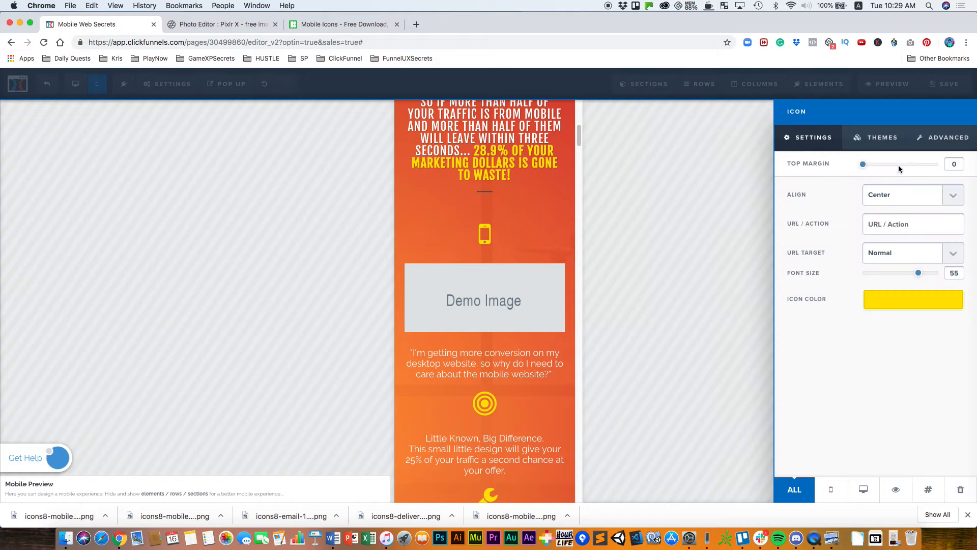
left_click(923, 142)
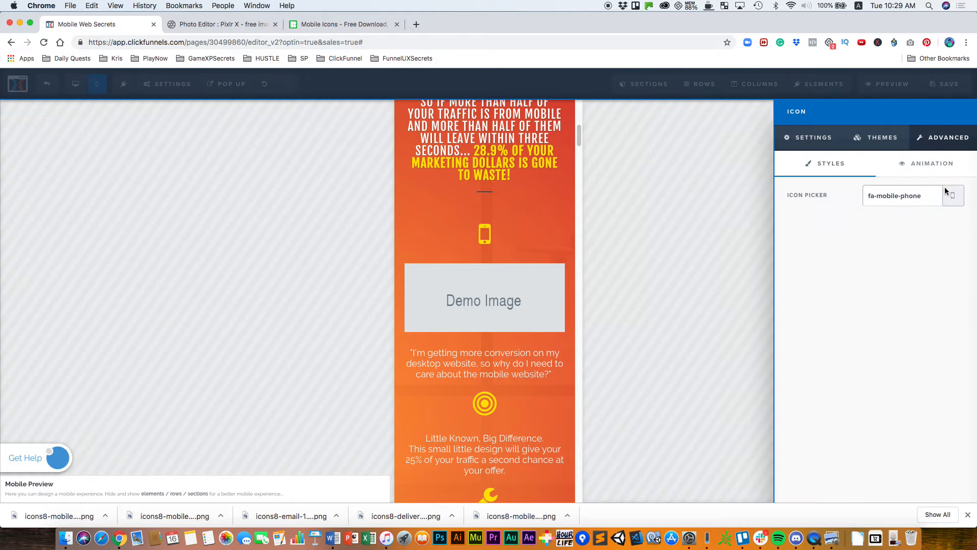
left_click(939, 205)
scroll(889, 321, "down", 10)
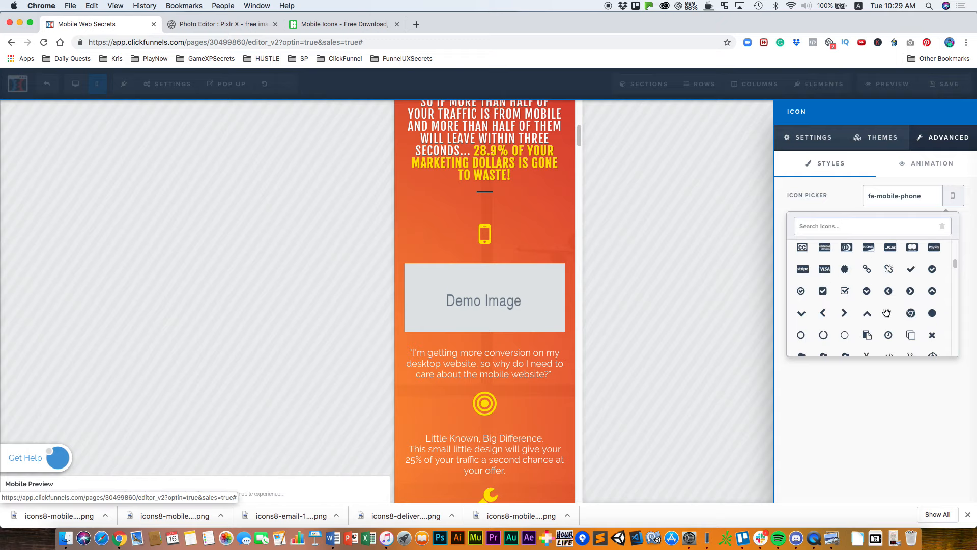
scroll(889, 324, "down", 10)
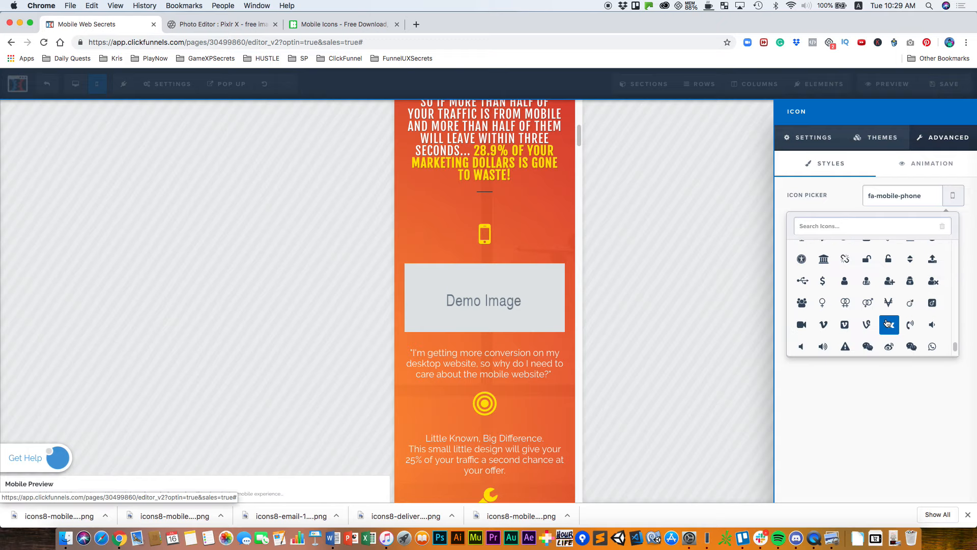
scroll(886, 322, "down", 5)
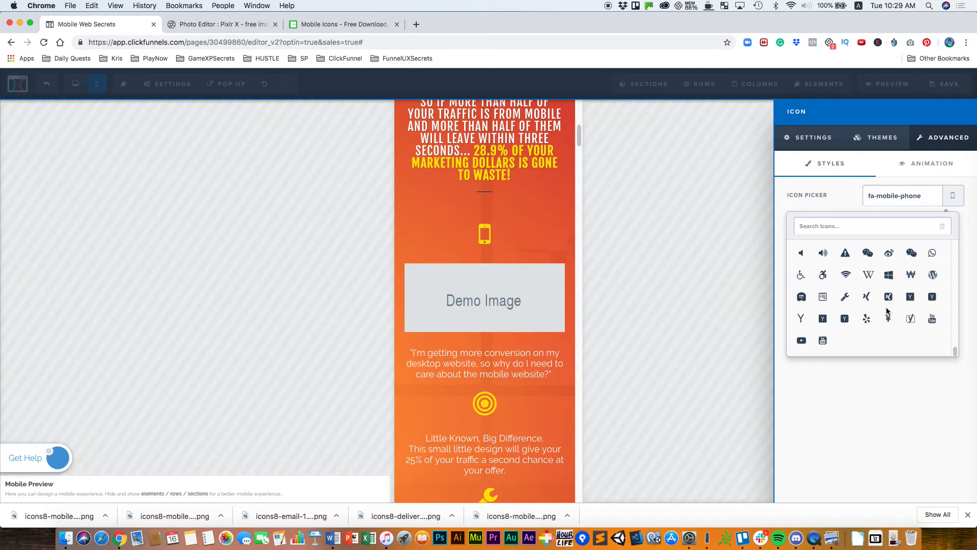
left_click(863, 427)
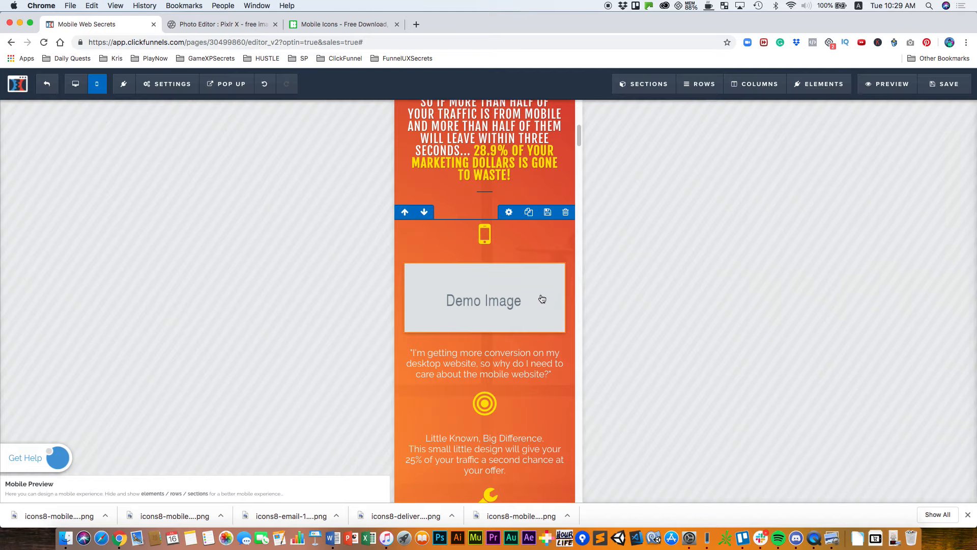
Step: Upload the downloaded shopping cart tablet icon to the image library and use it in place of the demo image
left_click(528, 322)
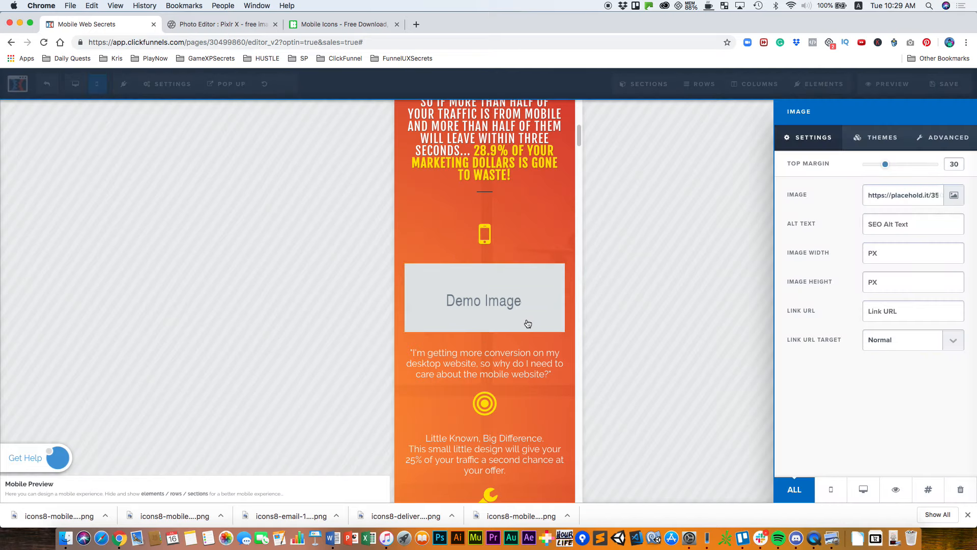
left_click(953, 195)
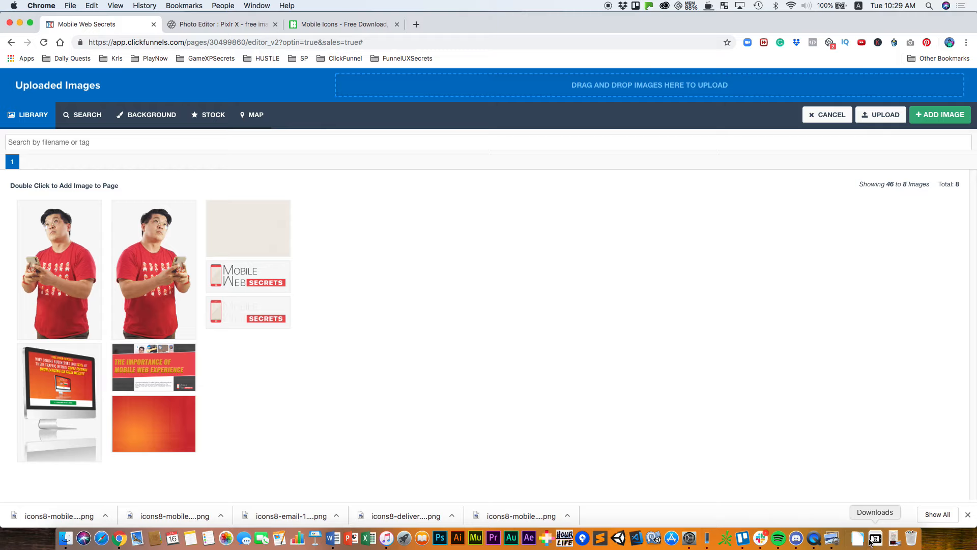
left_click(871, 540)
left_click_drag(716, 389, 421, 92)
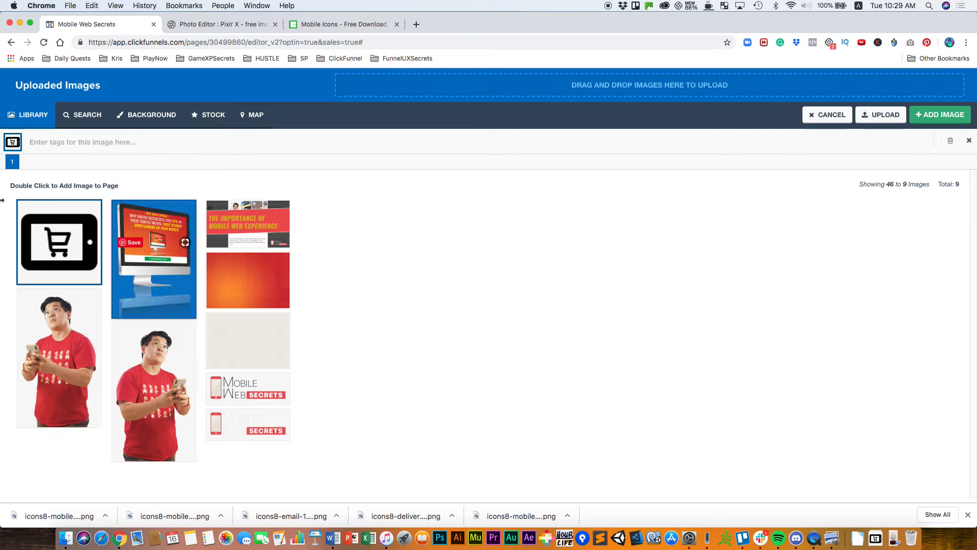
double_click(59, 242)
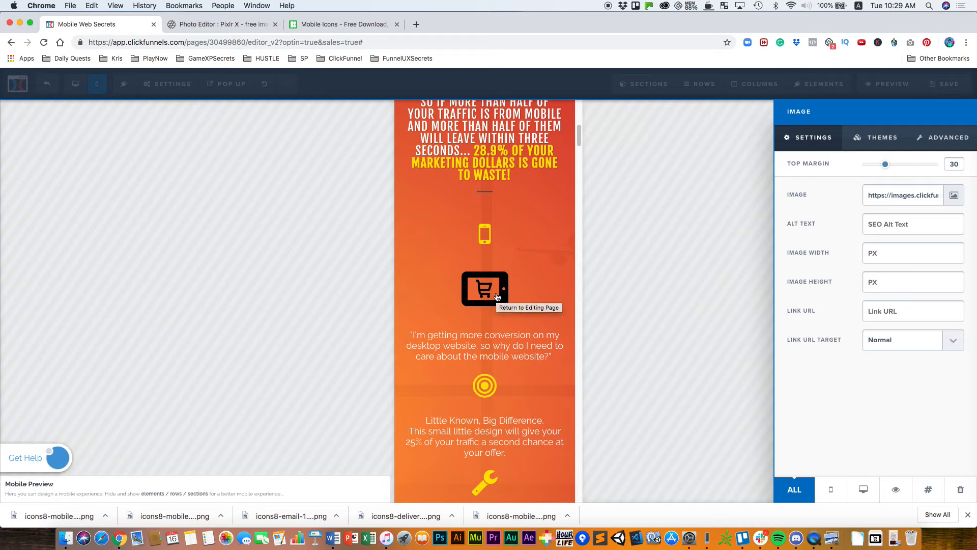
Step: Set the cart icon image's width to 50 px
left_click(496, 297)
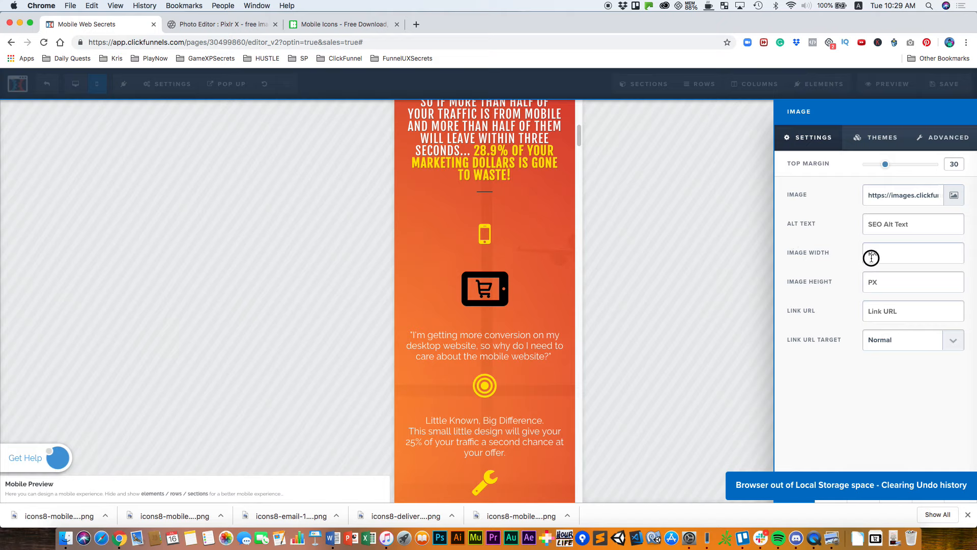
left_click(875, 253)
type("50")
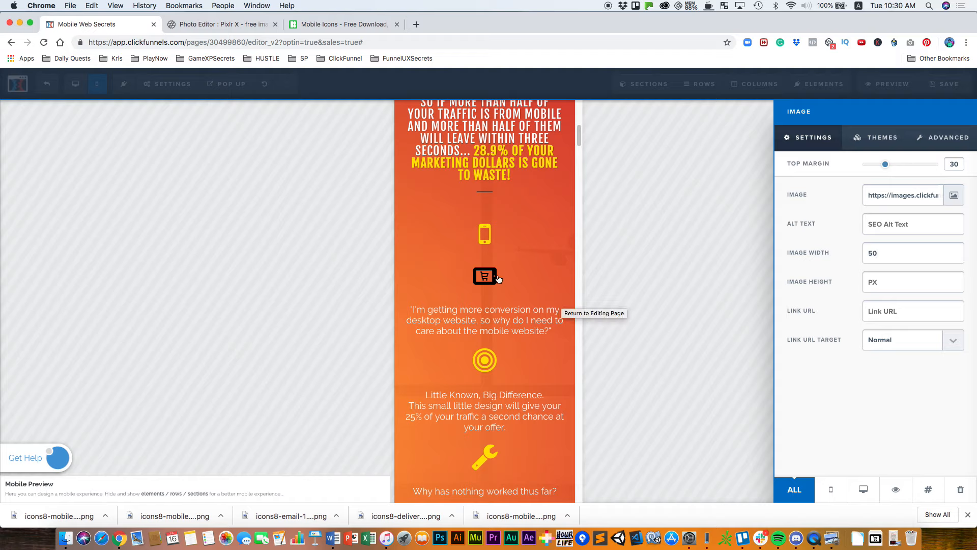
Step: Change the phone icon's color from the recently used colors to dark green
left_click(497, 239)
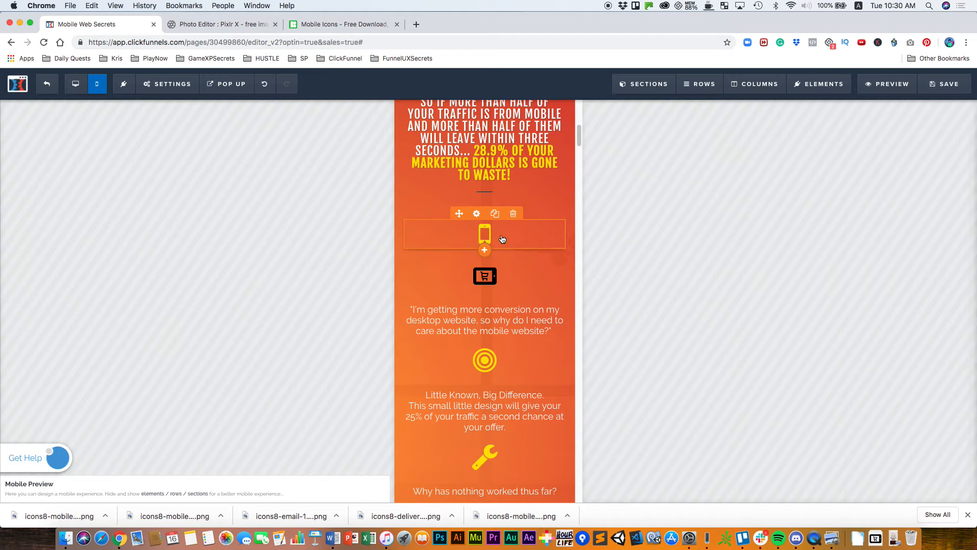
left_click(502, 239)
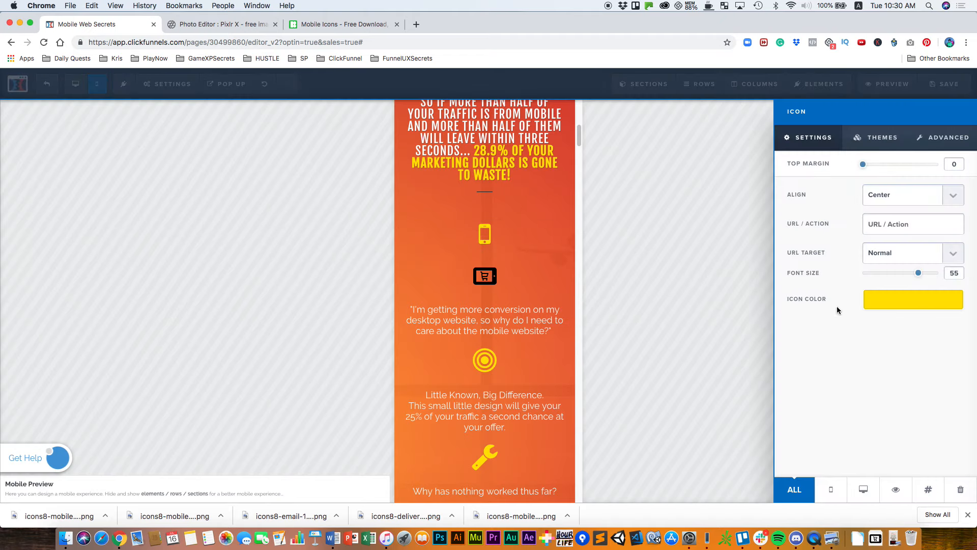
left_click(932, 305)
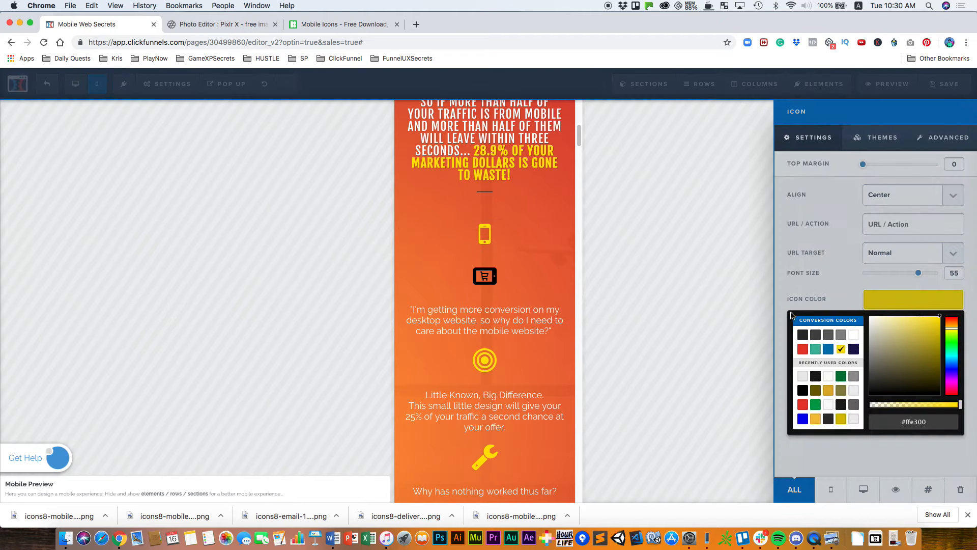
left_click(841, 377)
left_click(719, 294)
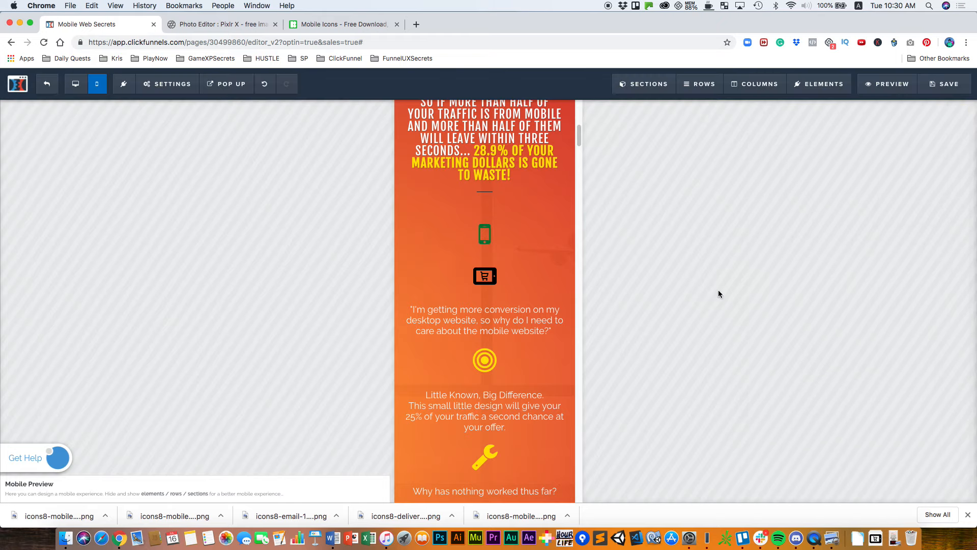
Step: Try to delete the green phone icon above the cart image
mouse_move(484, 277)
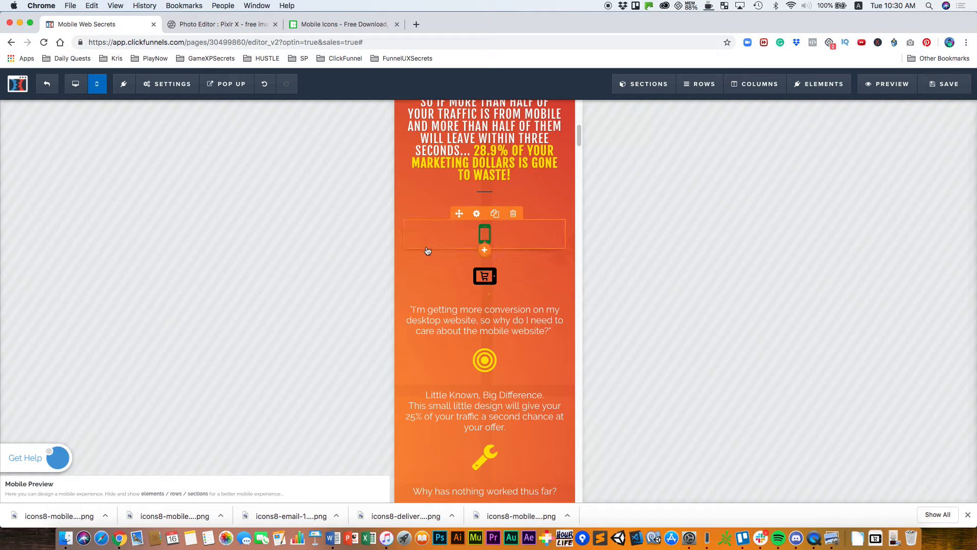
left_click(513, 214)
key("Escape")
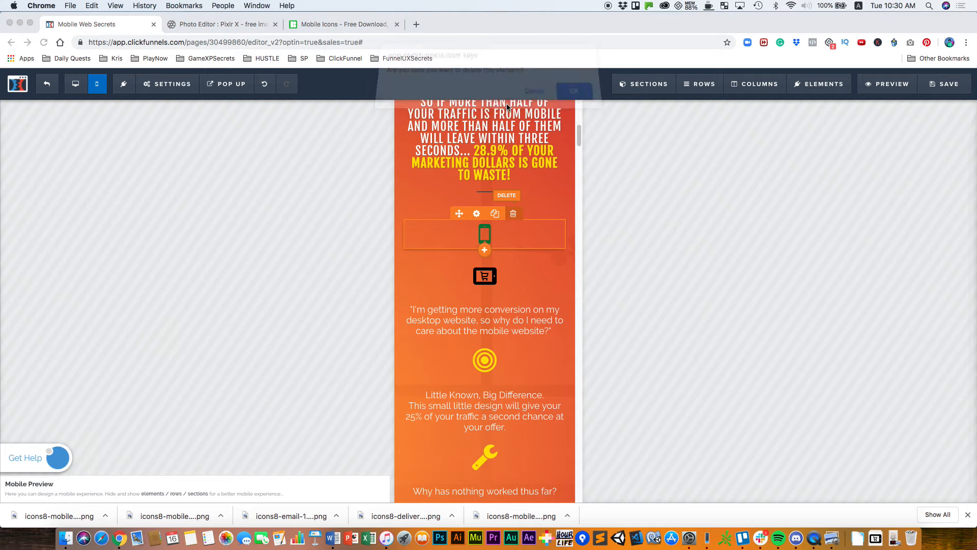
Step: Switch to Pixlr X and open the downloaded cart icon file icons8-mobile-order-100 (1).png for editing
left_click(228, 27)
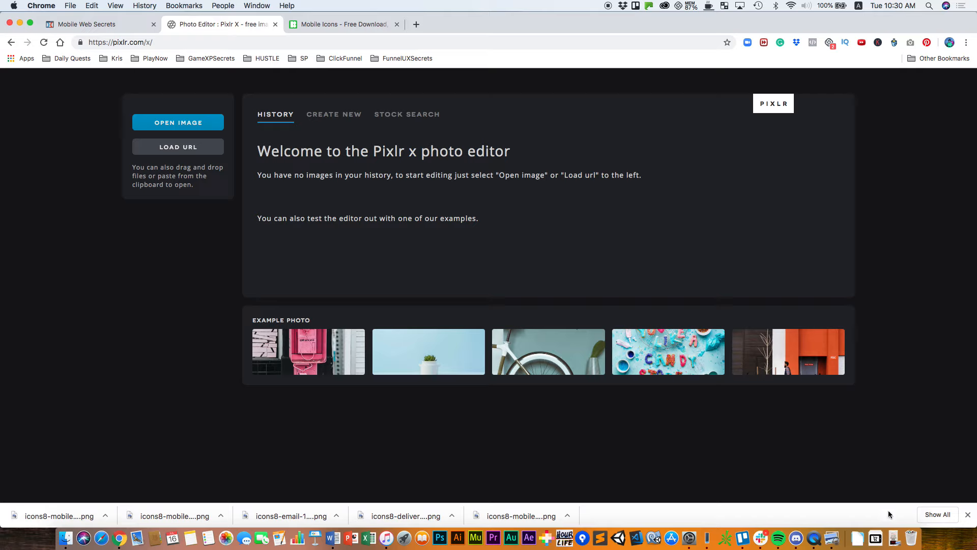
left_click(876, 538)
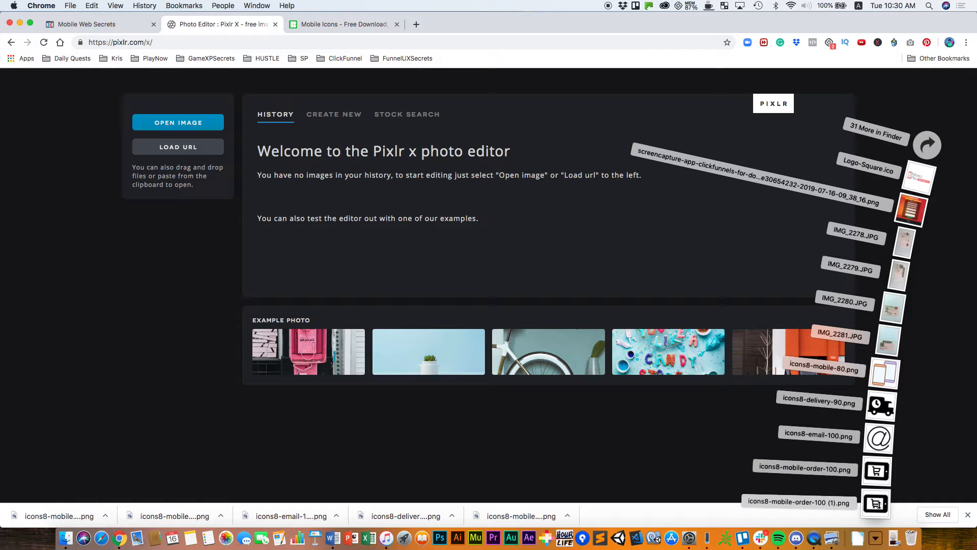
left_click_drag(876, 504, 484, 187)
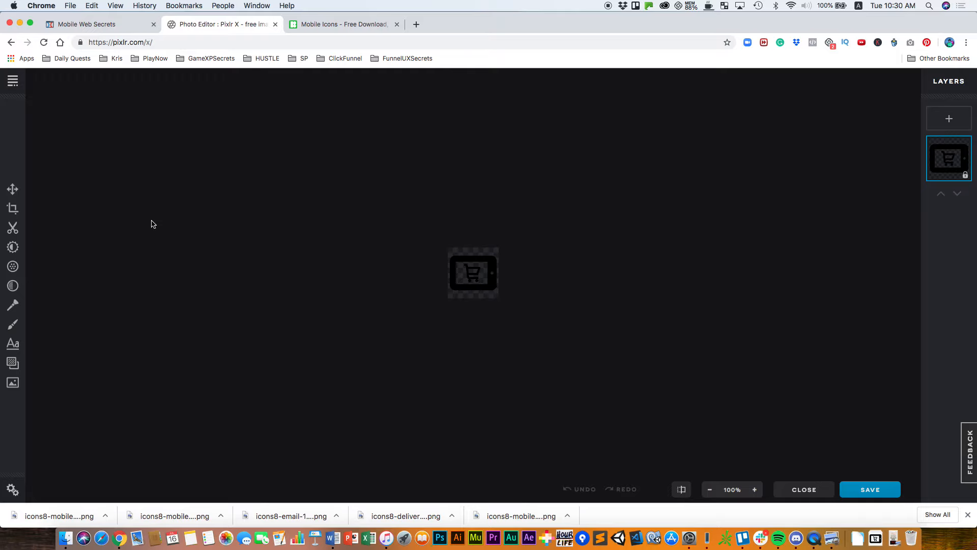
Step: Try inverting the black cart icon's colors with the Invert adjustment
left_click(13, 248)
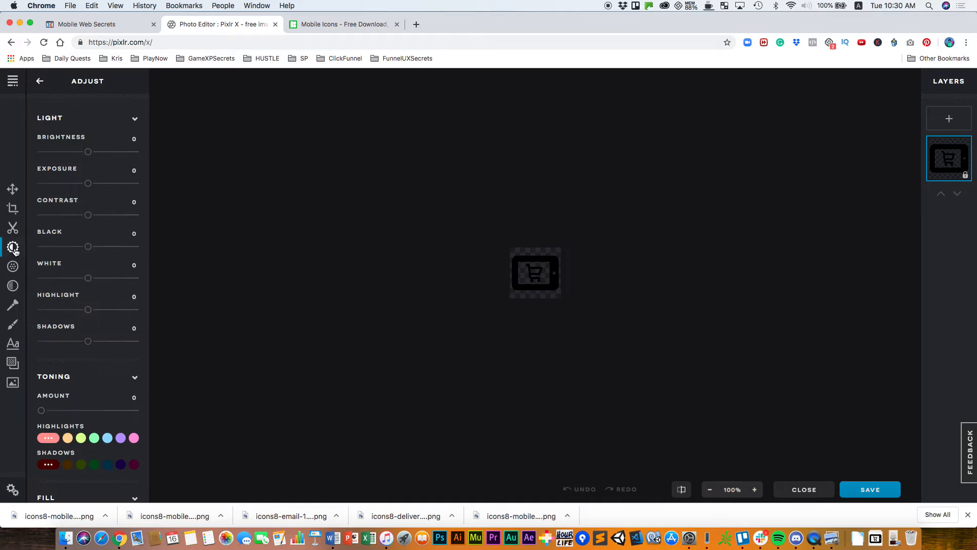
scroll(84, 247, "up", 6)
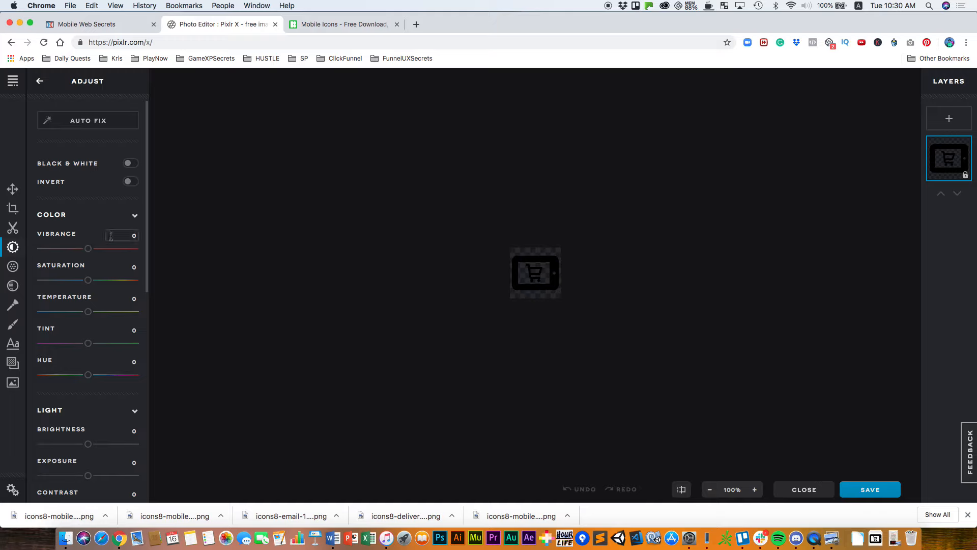
left_click(132, 182)
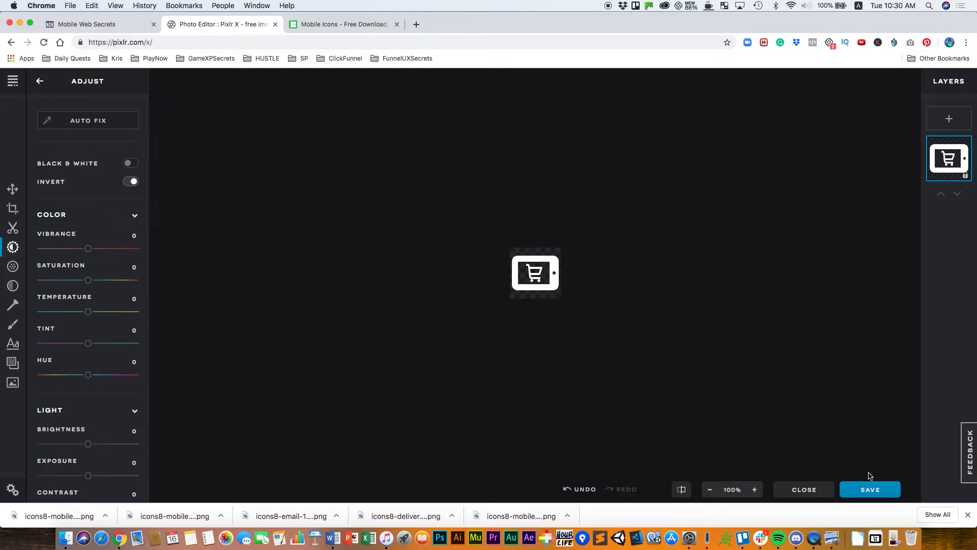
Step: Compare the JPG and PNG file types in the icon's save options without downloading it
left_click(870, 489)
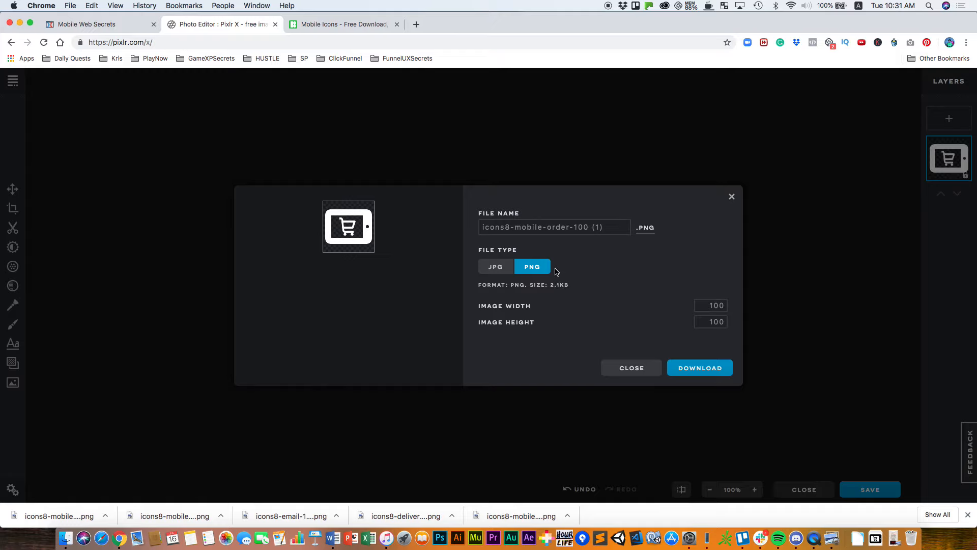
left_click(511, 273)
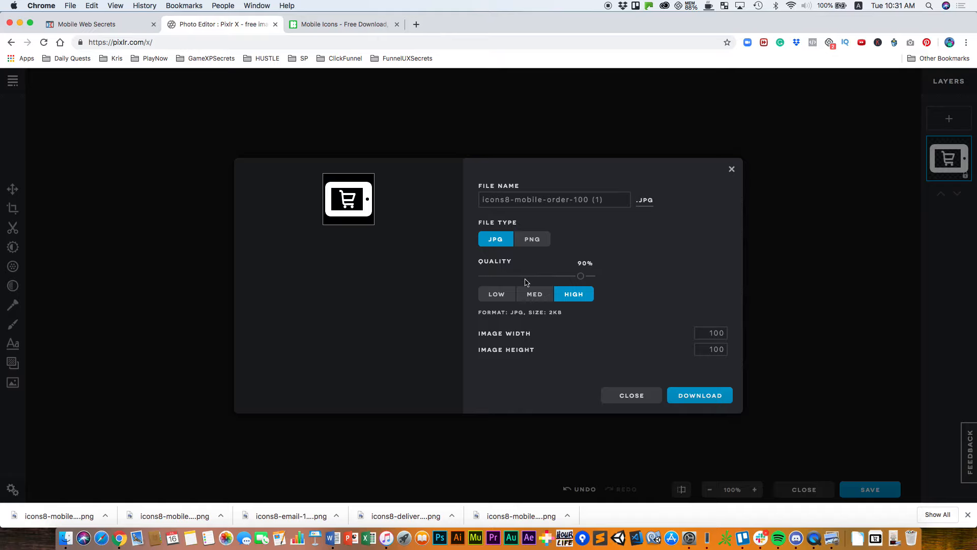
left_click(530, 241)
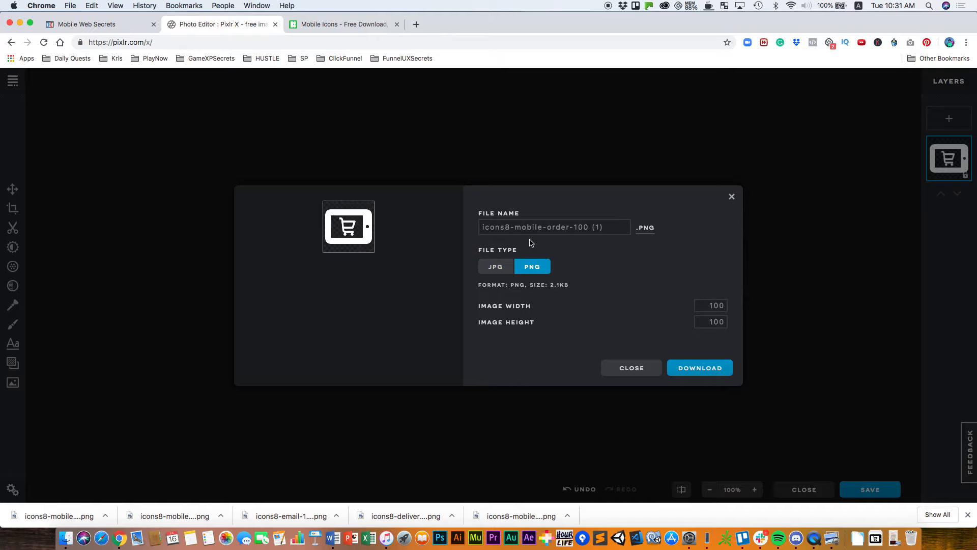
left_click(642, 367)
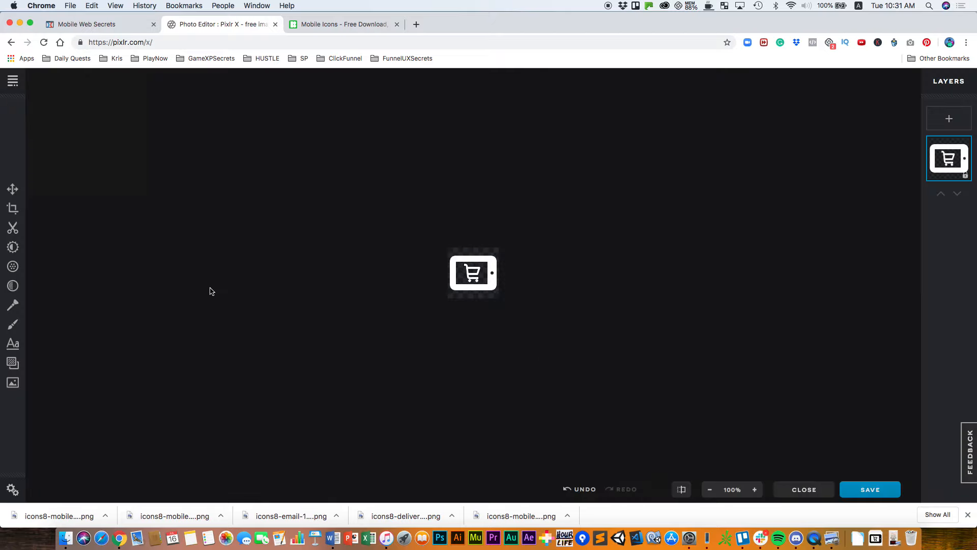
Step: Set the Toning amount of the cart icon to 100 in the image adjustments
left_click(19, 254)
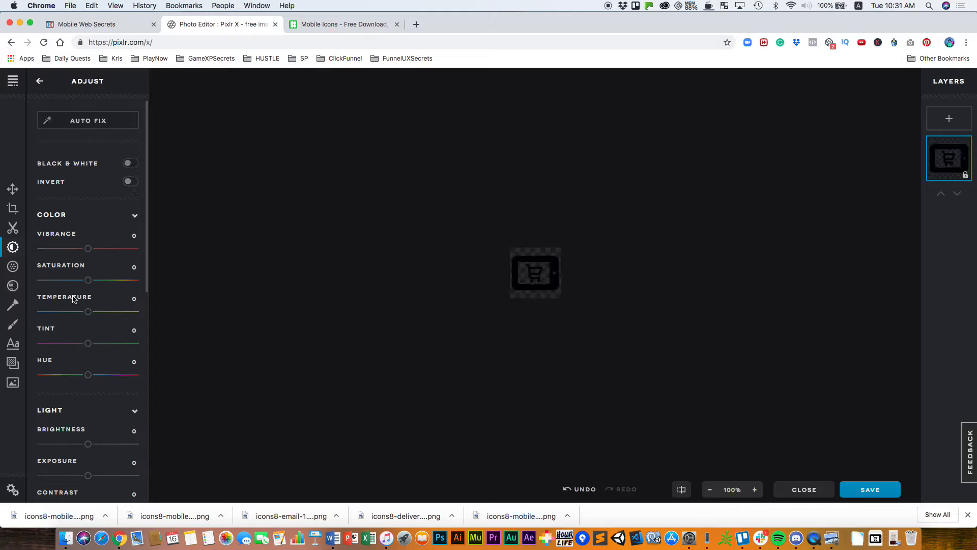
scroll(68, 298, "down", 8)
scroll(72, 299, "down", 5)
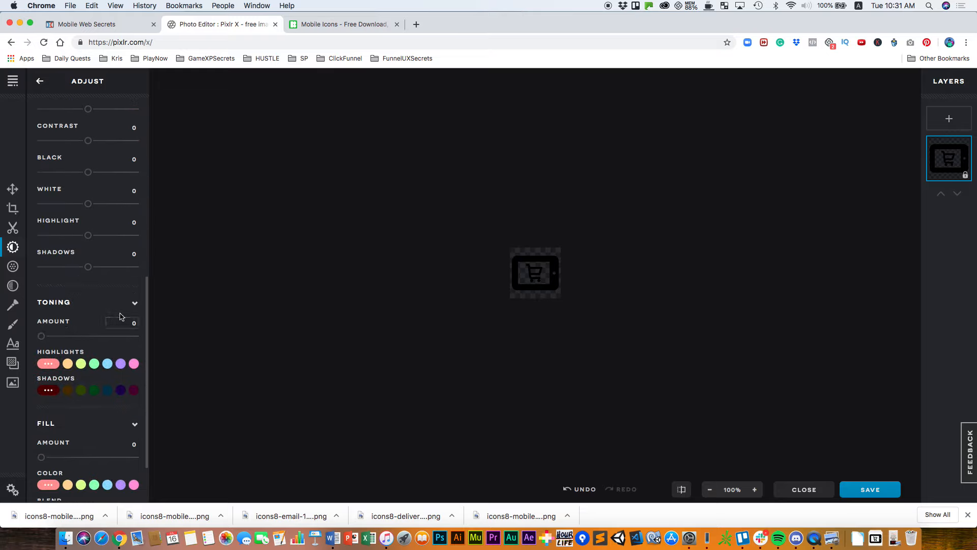
left_click_drag(39, 337, 42, 338)
left_click_drag(42, 338, 190, 331)
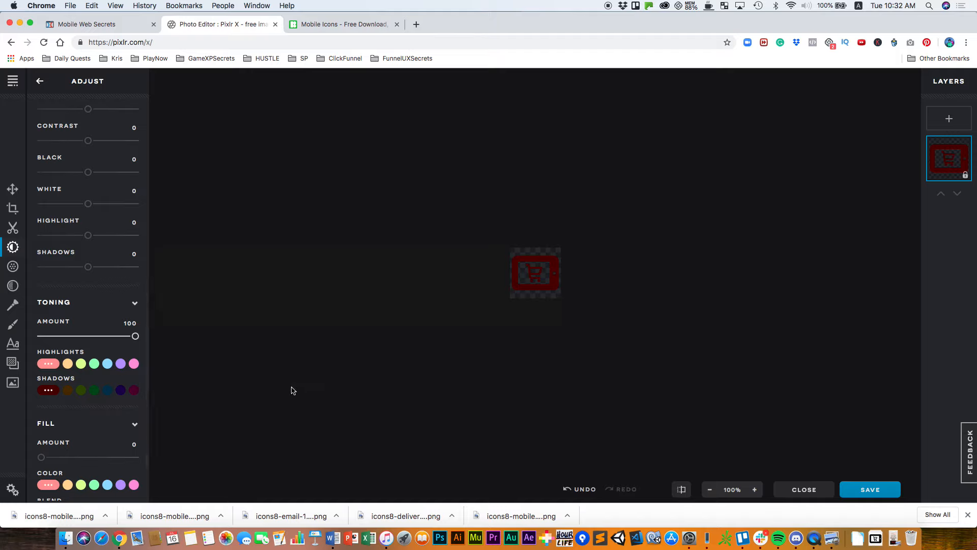
Step: Change the toning shadows color to amber #FFBF00 and download the cart icon as a PNG
left_click(47, 390)
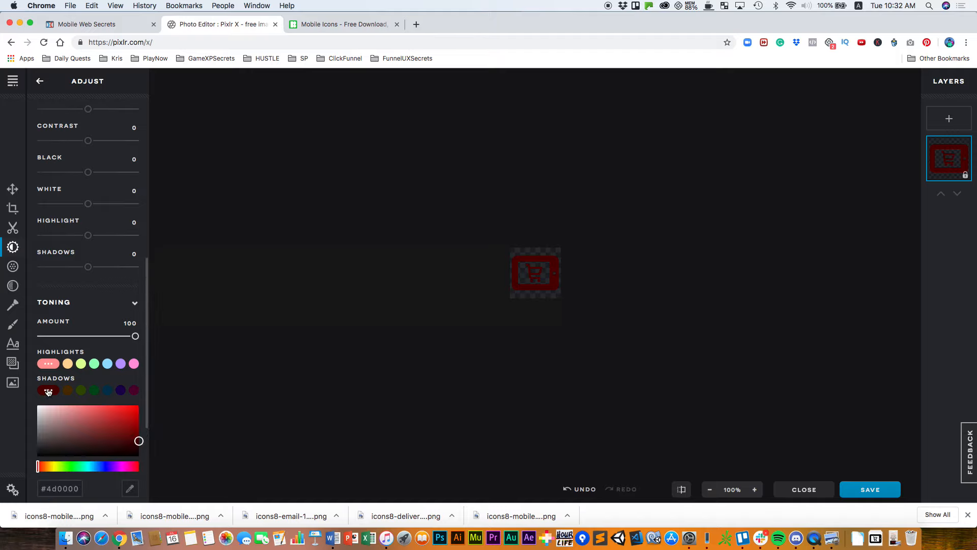
left_click(50, 466)
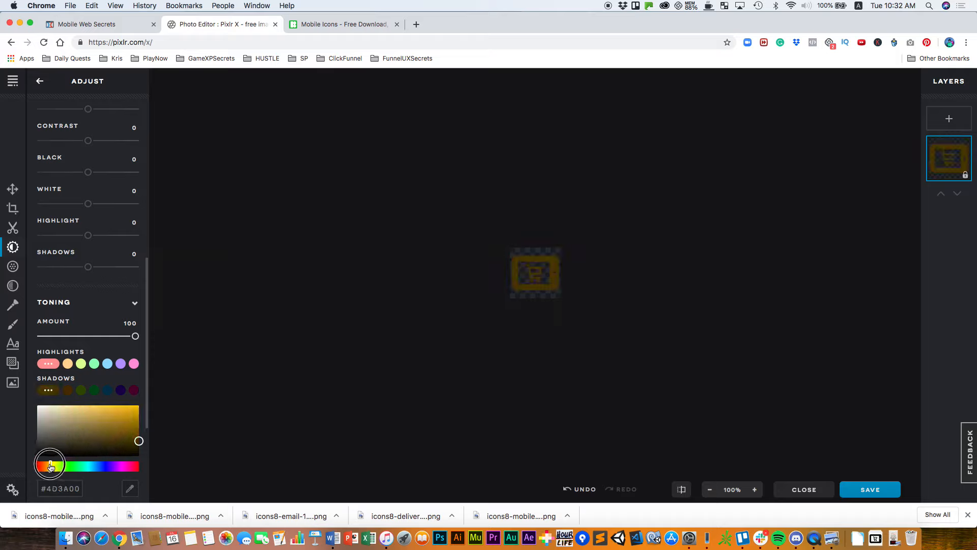
left_click(139, 405)
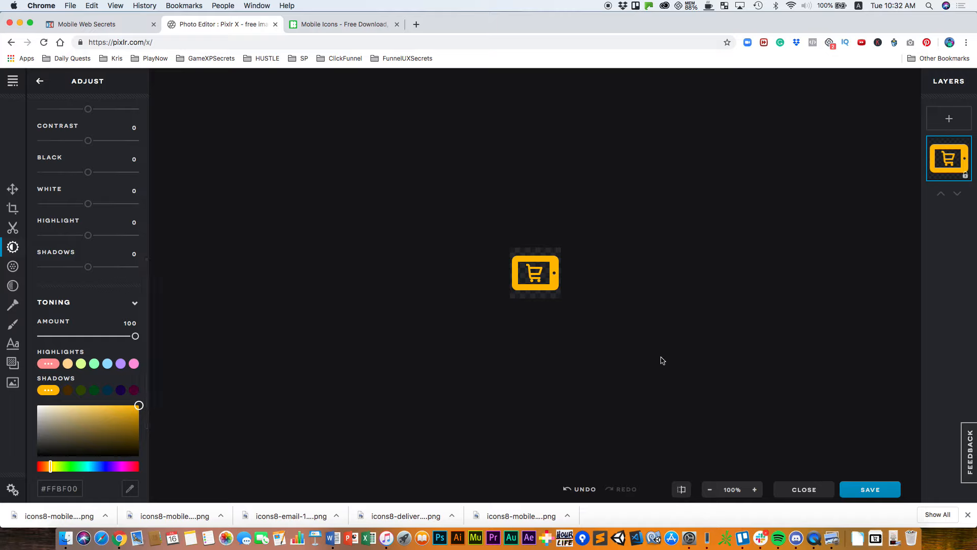
left_click(844, 484)
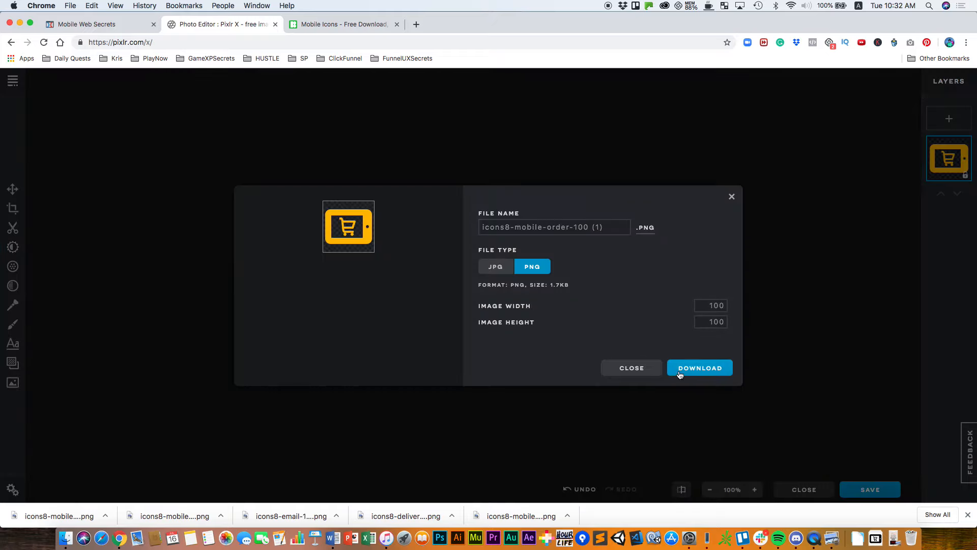
left_click(673, 372)
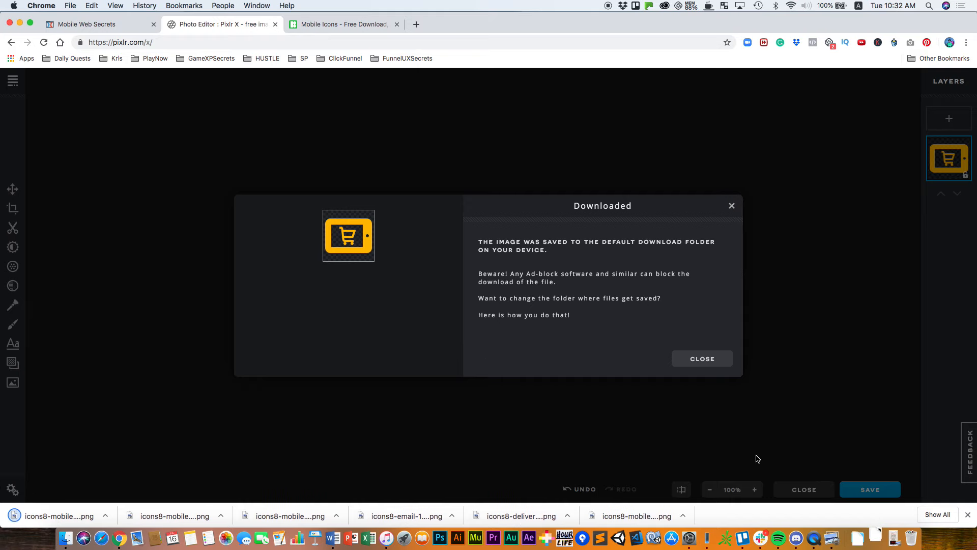
Step: Switch back to the ClickFunnels page, upload the recolored amber cart icon to the image library and use it in place of the black cart image
left_click(108, 29)
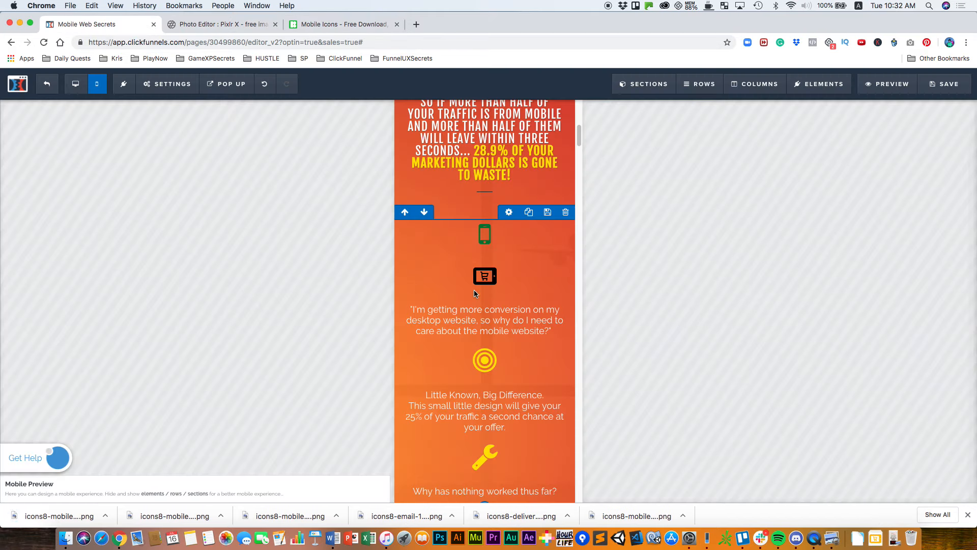
left_click(505, 280)
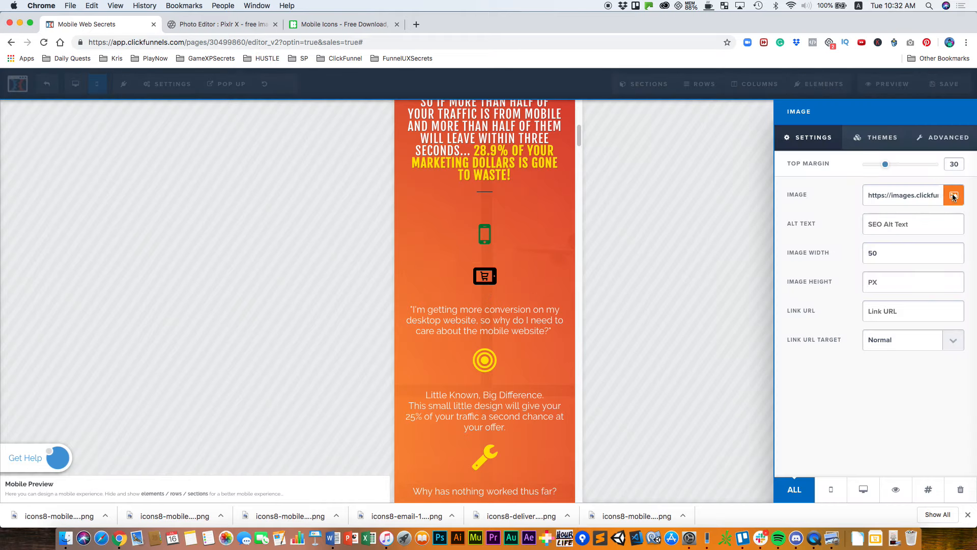
left_click(951, 194)
left_click(876, 538)
left_click_drag(873, 504, 656, 95)
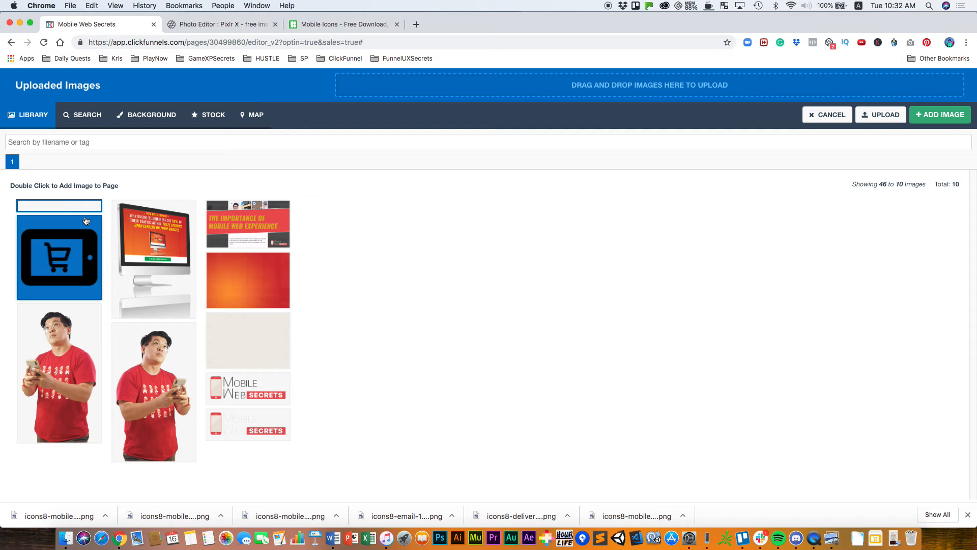
left_click(75, 234)
double_click(75, 234)
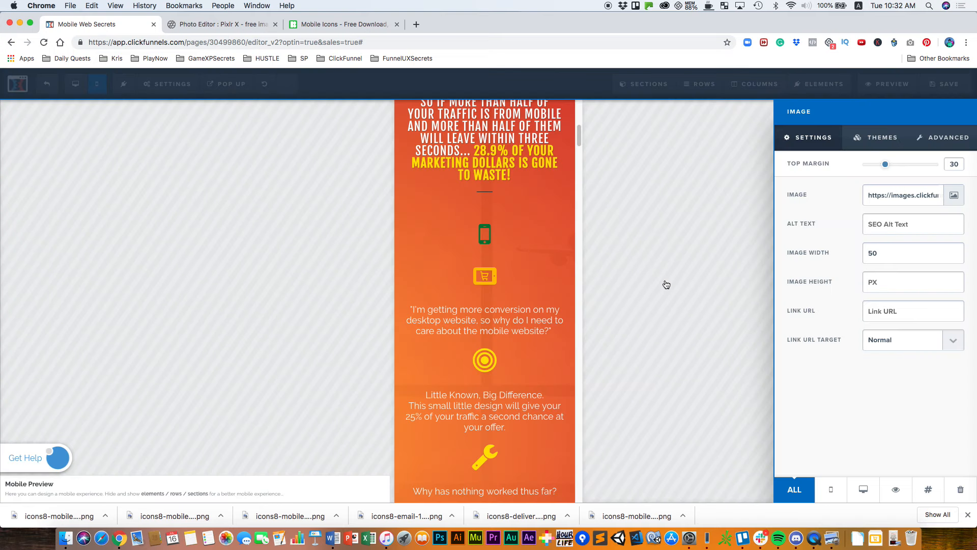